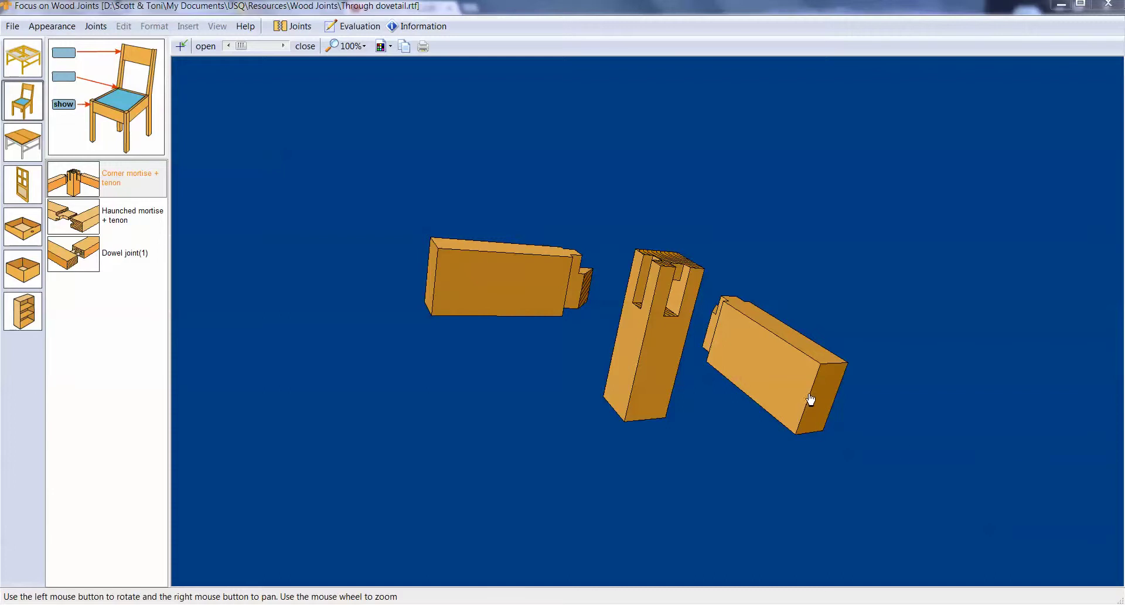
Step: Show the Through Dovetail model from the Drawers category of the Joints menu
{"action": "left_click", "coordinate": [92, 27]}
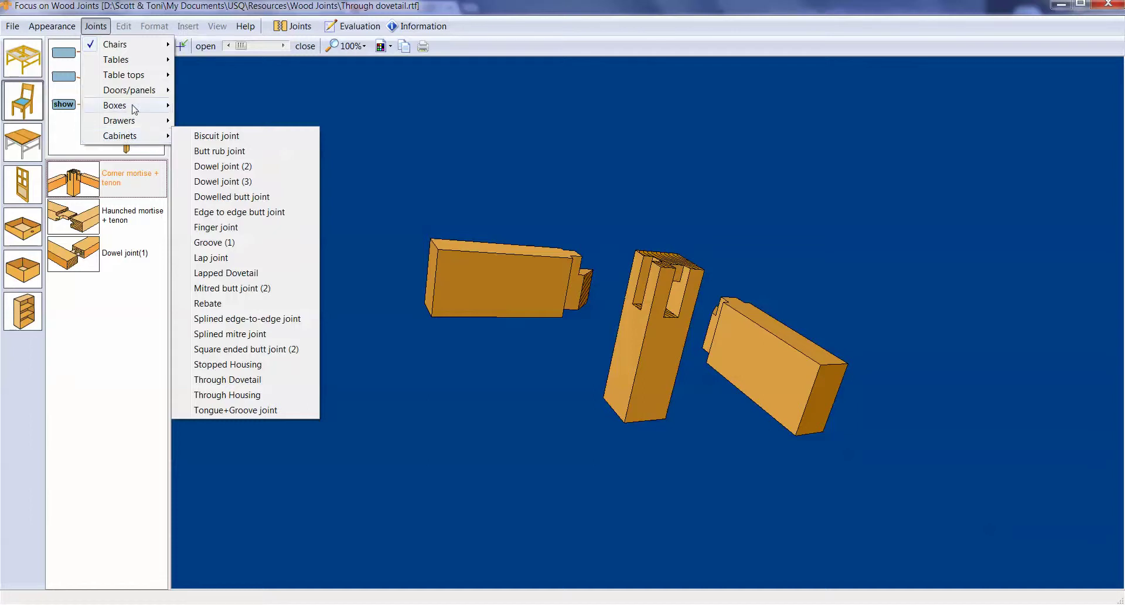
{"action": "mouse_move", "coordinate": [118, 121]}
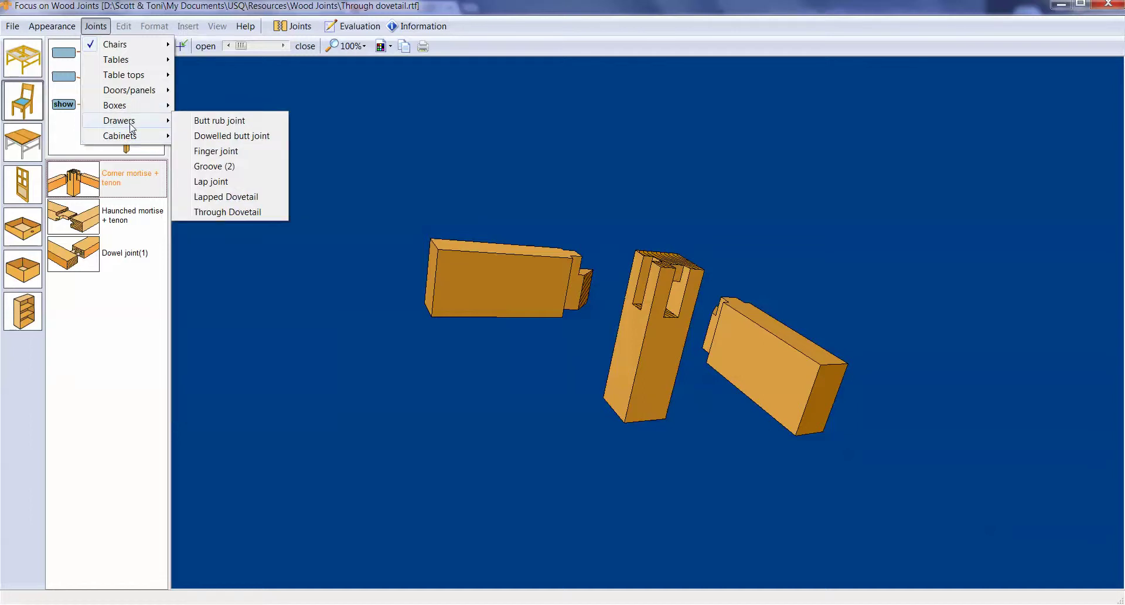
{"action": "left_click", "coordinate": [220, 214]}
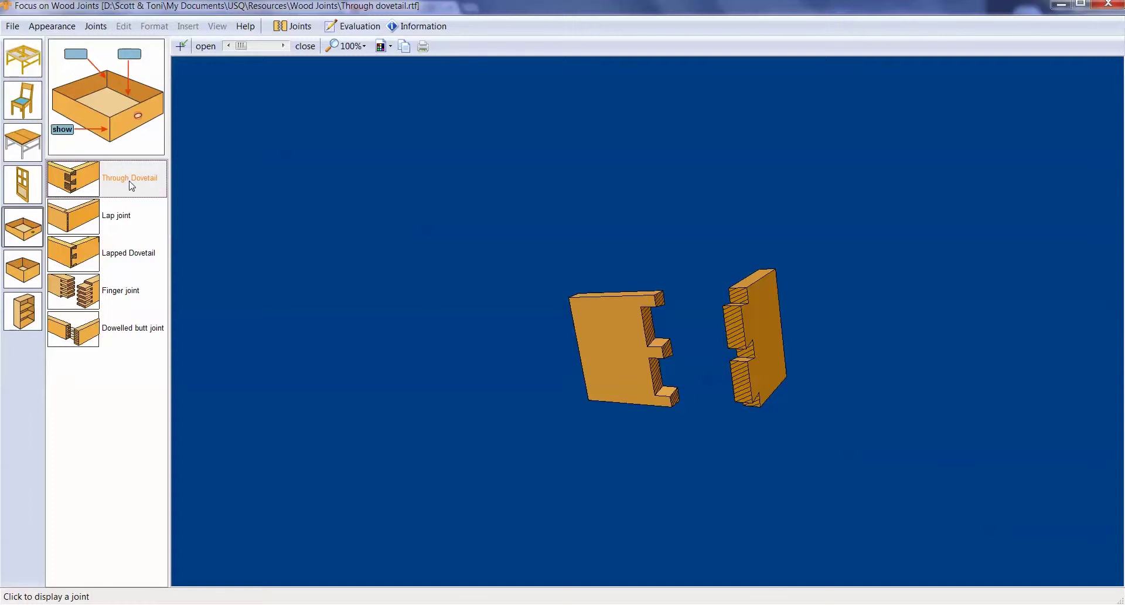
Step: Preview the Lap joint and Dowelled butt joint models, then return to Through Dovetail
{"action": "left_click", "coordinate": [128, 223]}
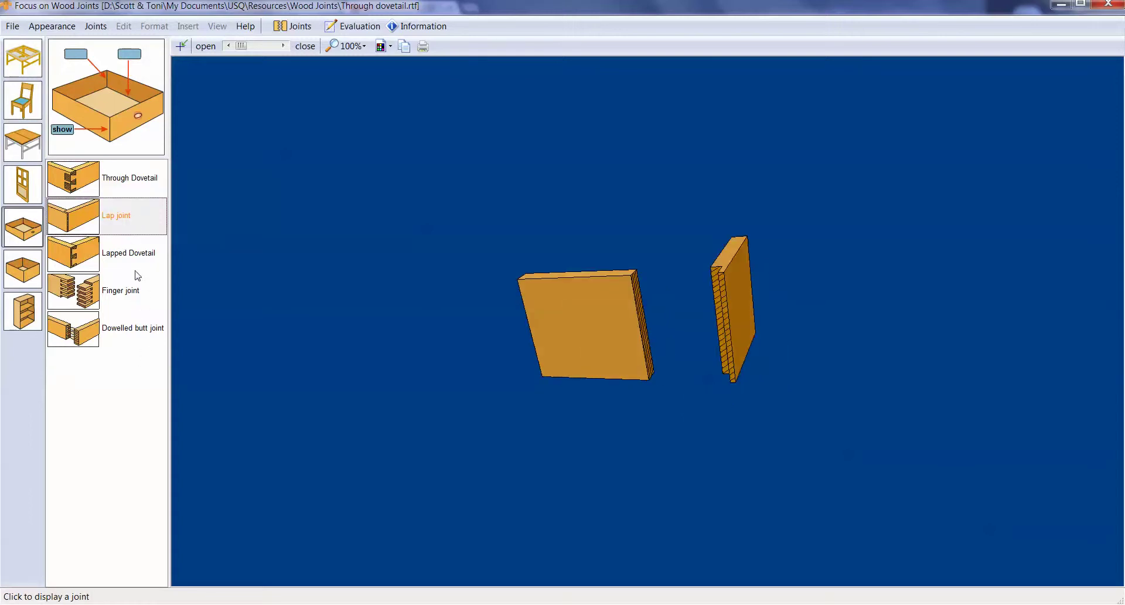
{"action": "left_click", "coordinate": [138, 340]}
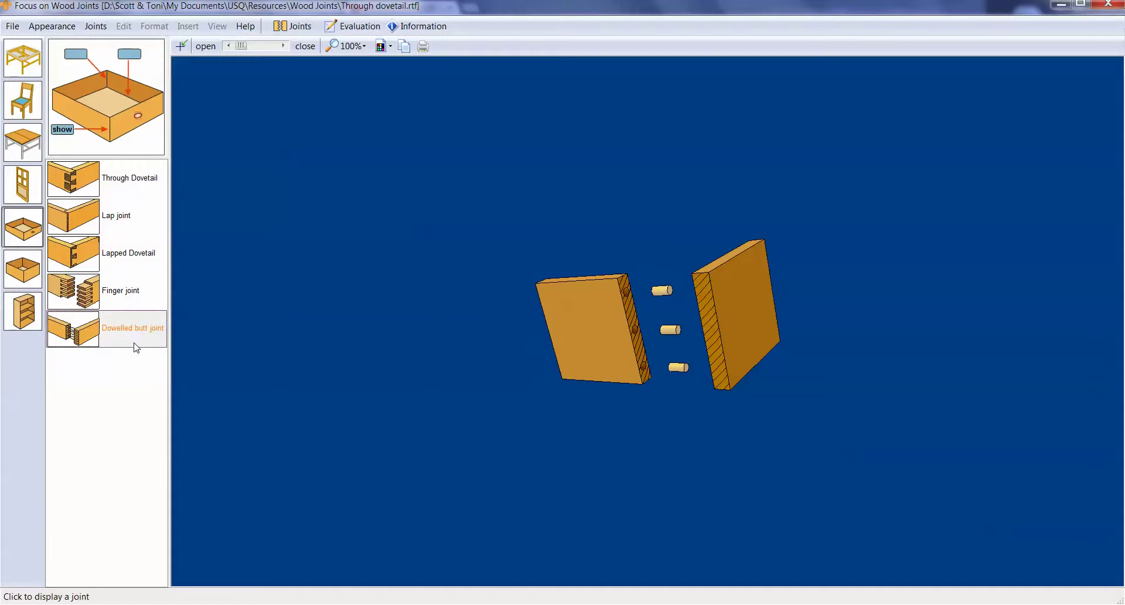
{"action": "left_click", "coordinate": [124, 185]}
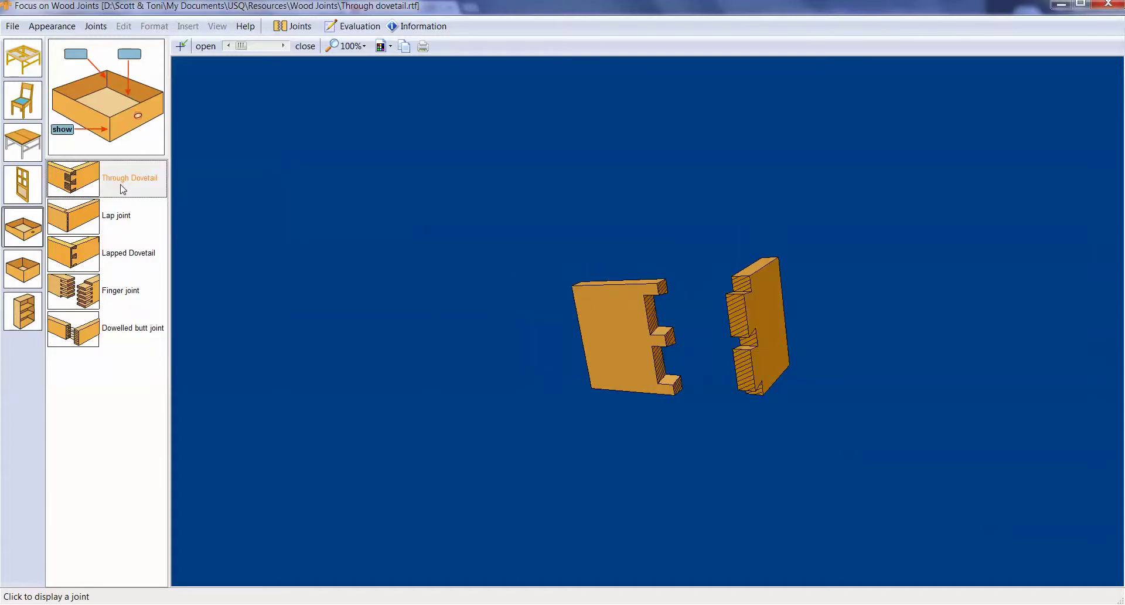
Step: Rotate and zoom the dovetail, then slide its two pieces fully together
{"action": "mouse_move", "coordinate": [537, 258]}
{"action": "left_mouse_down"}
{"action": "mouse_move", "coordinate": [522, 243]}
{"action": "mouse_move", "coordinate": [529, 286]}
{"action": "mouse_move", "coordinate": [545, 208]}
{"action": "mouse_move", "coordinate": [547, 289]}
{"action": "mouse_move", "coordinate": [562, 272]}
{"action": "mouse_move", "coordinate": [549, 253]}
{"action": "mouse_move", "coordinate": [512, 243]}
{"action": "mouse_move", "coordinate": [533, 254]}
{"action": "left_mouse_up"}
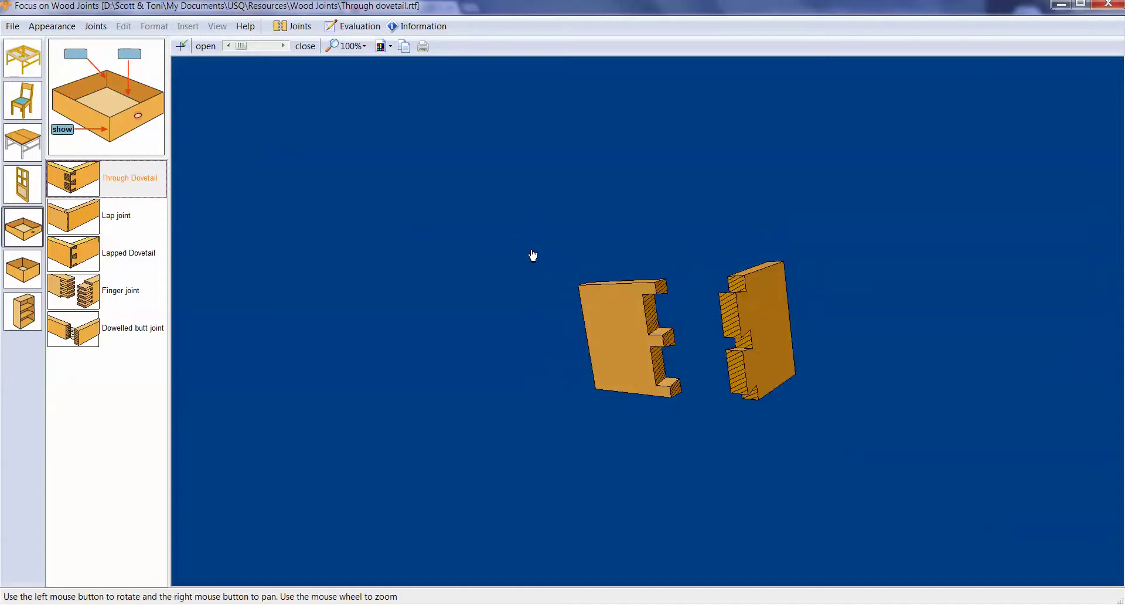
{"action": "scroll", "coordinate": [492, 304], "scroll_direction": "up", "scroll_amount": 2}
{"action": "scroll", "coordinate": [494, 303], "scroll_direction": "up", "scroll_amount": 3}
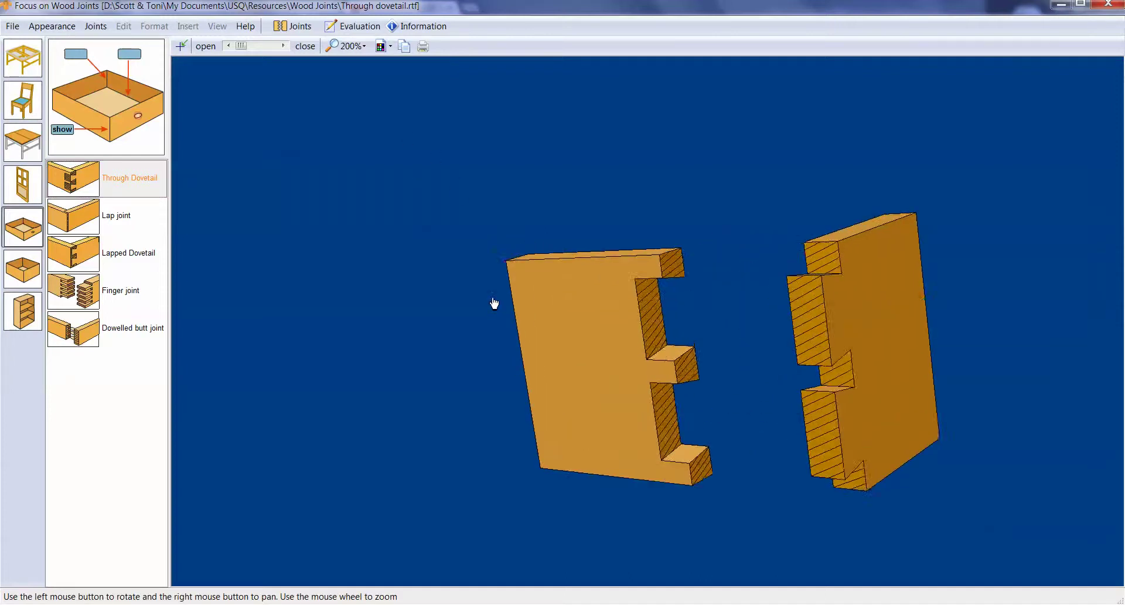
{"action": "left_click_drag", "start_coordinate": [494, 303], "coordinate": [406, 324]}
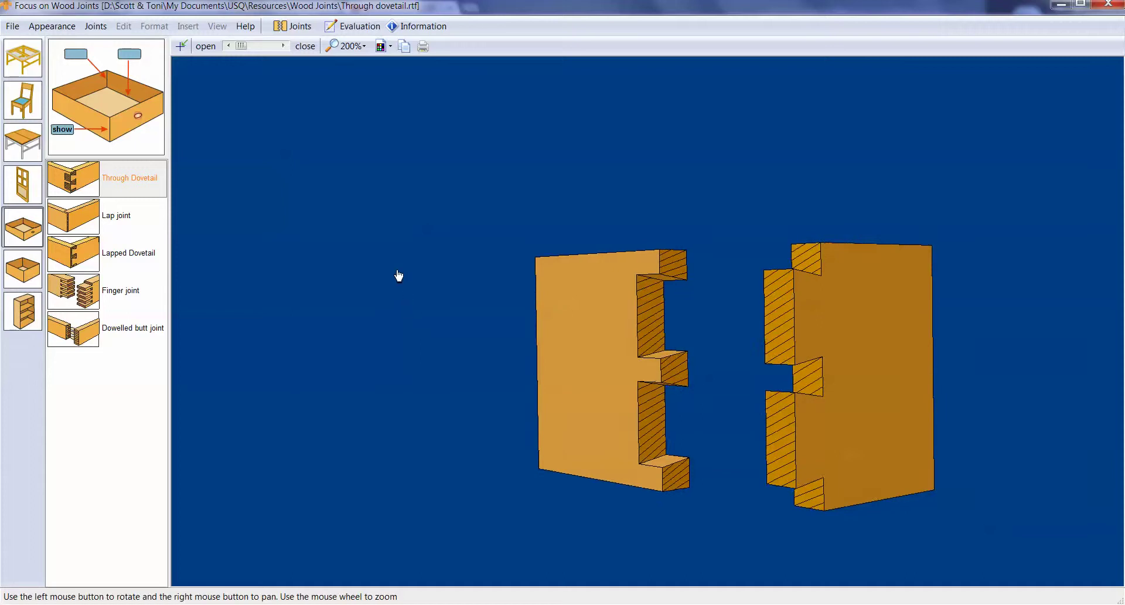
{"action": "left_click_drag", "start_coordinate": [243, 47], "coordinate": [271, 52]}
{"action": "mouse_move", "coordinate": [491, 204]}
{"action": "left_mouse_down"}
{"action": "mouse_move", "coordinate": [500, 179]}
{"action": "mouse_move", "coordinate": [455, 223]}
{"action": "mouse_move", "coordinate": [498, 231]}
{"action": "mouse_move", "coordinate": [450, 178]}
{"action": "mouse_move", "coordinate": [479, 211]}
{"action": "mouse_move", "coordinate": [465, 201]}
{"action": "left_mouse_up"}
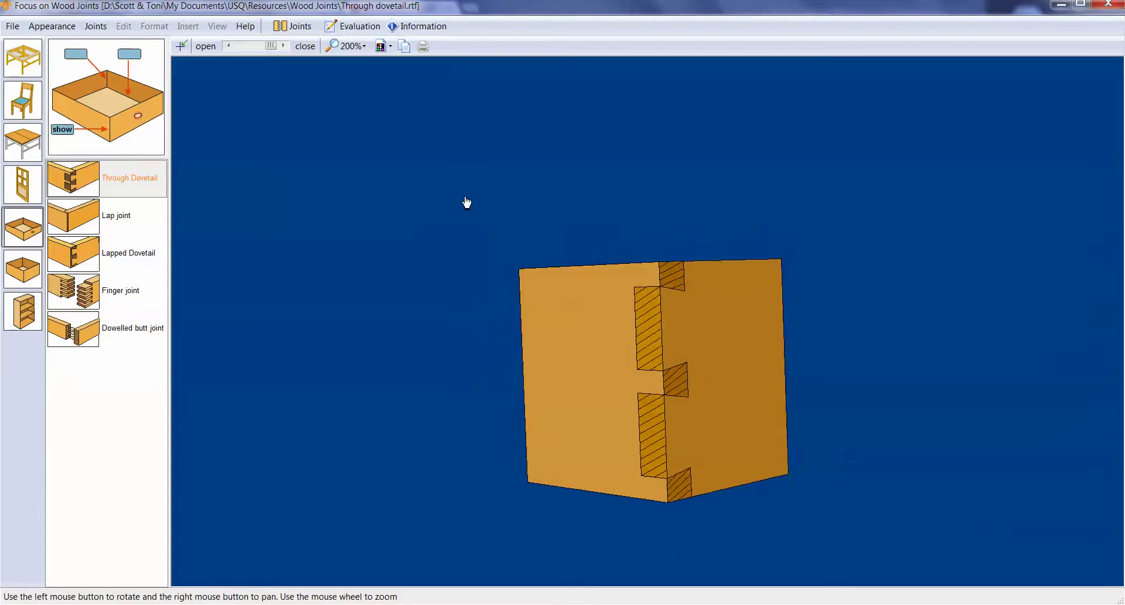
Step: View the Through Dovetail information page and enlarge its drawer application photo
{"action": "left_click", "coordinate": [420, 28]}
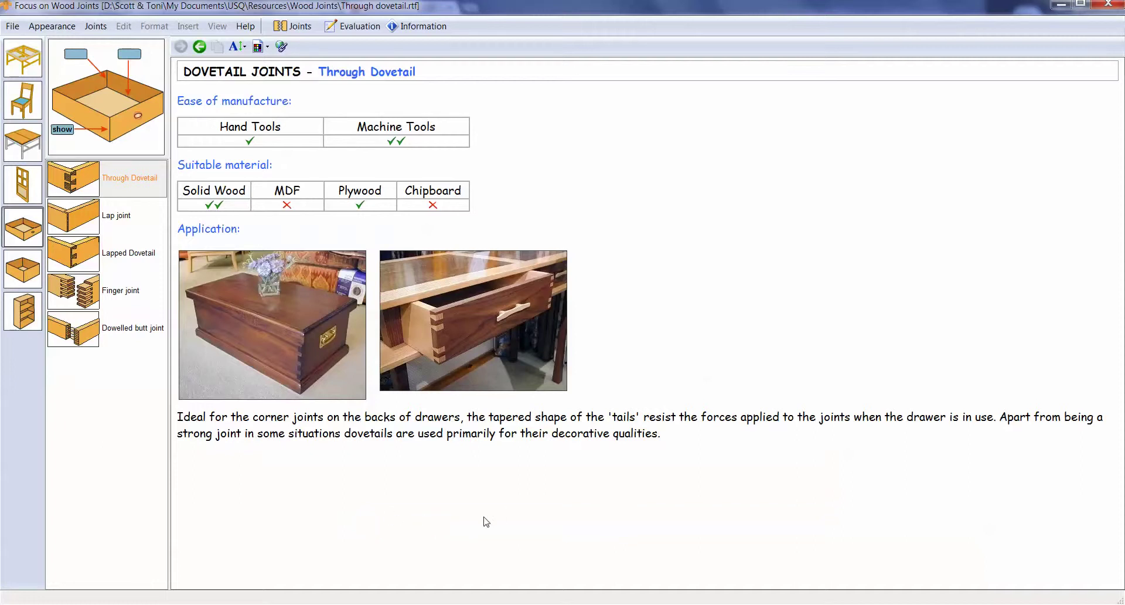
{"action": "left_click", "coordinate": [468, 317]}
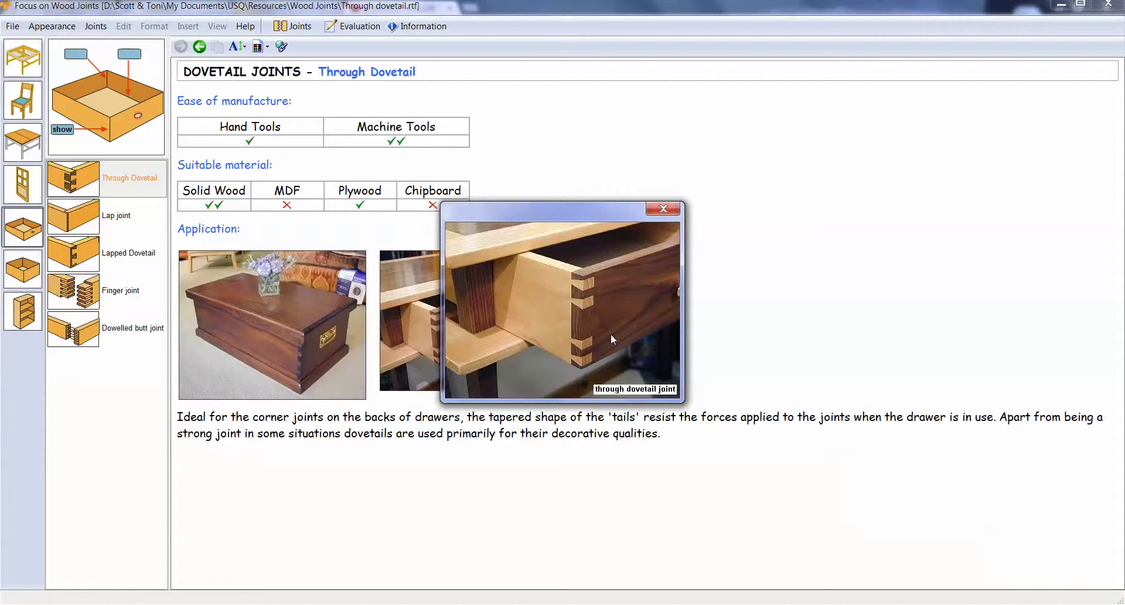
{"action": "left_click", "coordinate": [664, 209]}
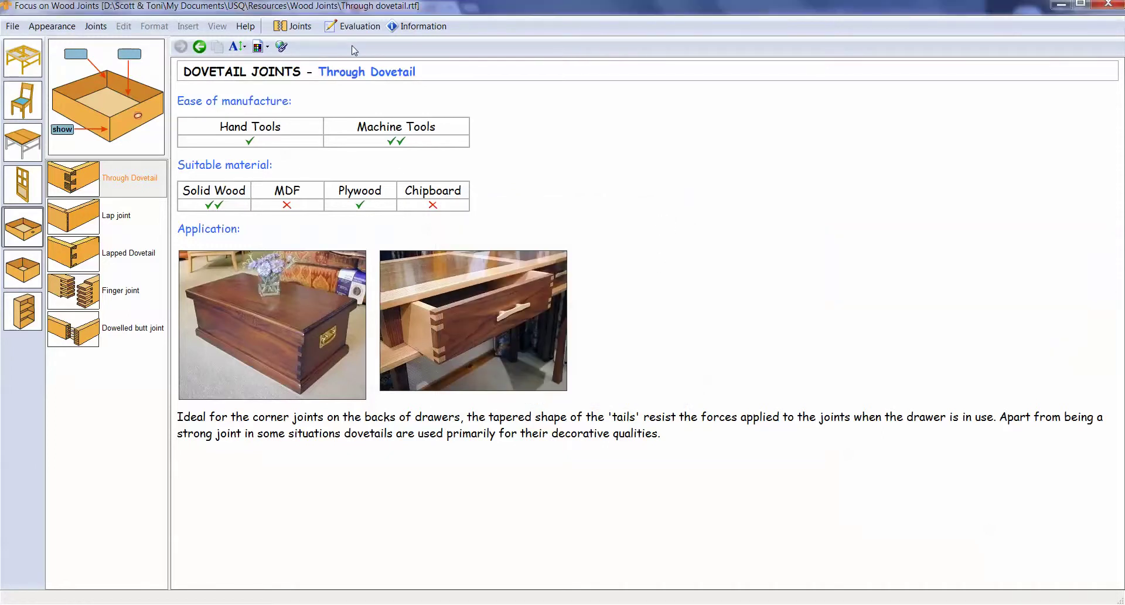
Step: Show the Evaluation notes page with the pin-and-tail diagram and marking-out links
{"action": "left_click", "coordinate": [356, 27]}
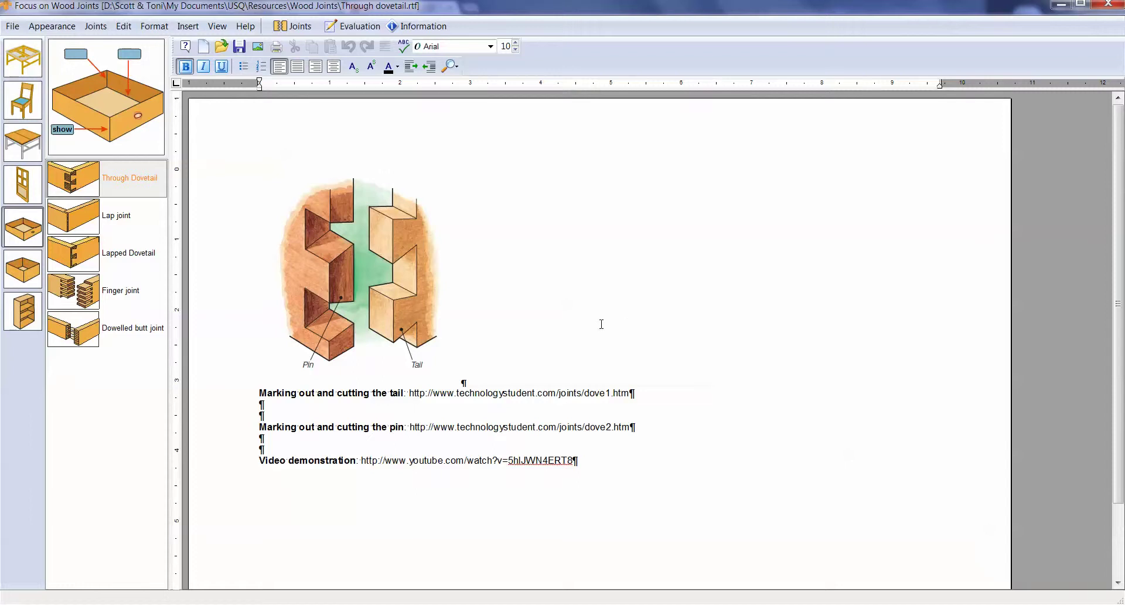
Step: Go back to the 3D dovetail and pull its pin and tail pieces apart
{"action": "left_click", "coordinate": [293, 26]}
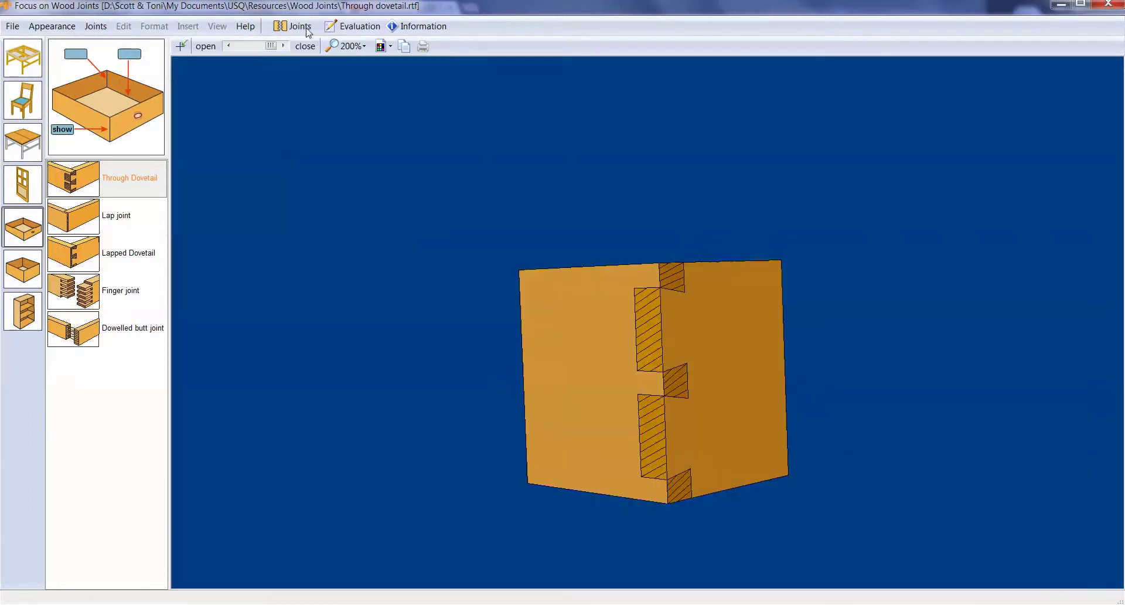
{"action": "left_click_drag", "start_coordinate": [270, 45], "coordinate": [230, 45]}
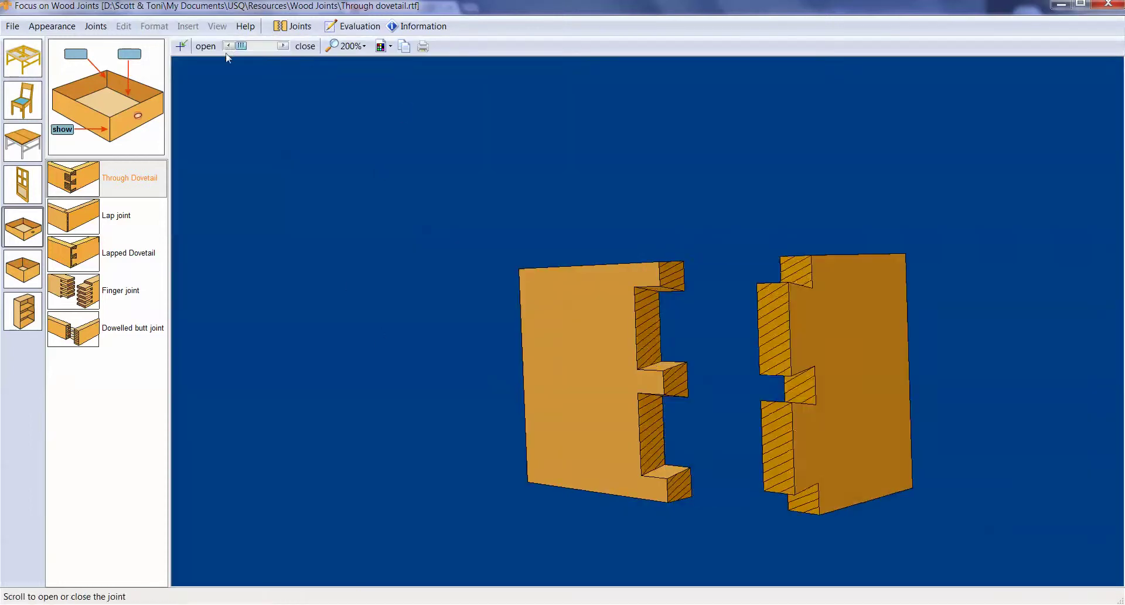